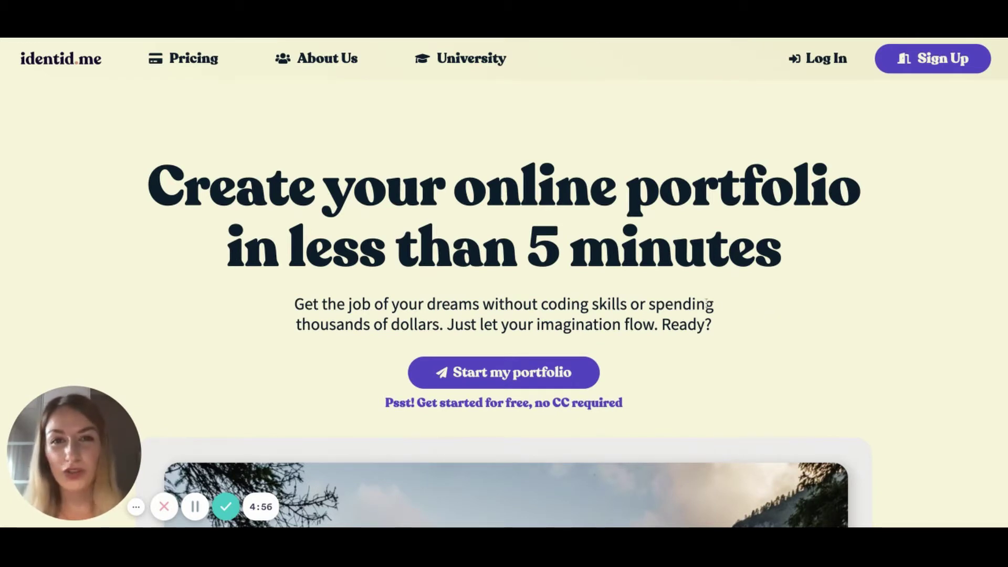
scroll(707, 302, "down", 1)
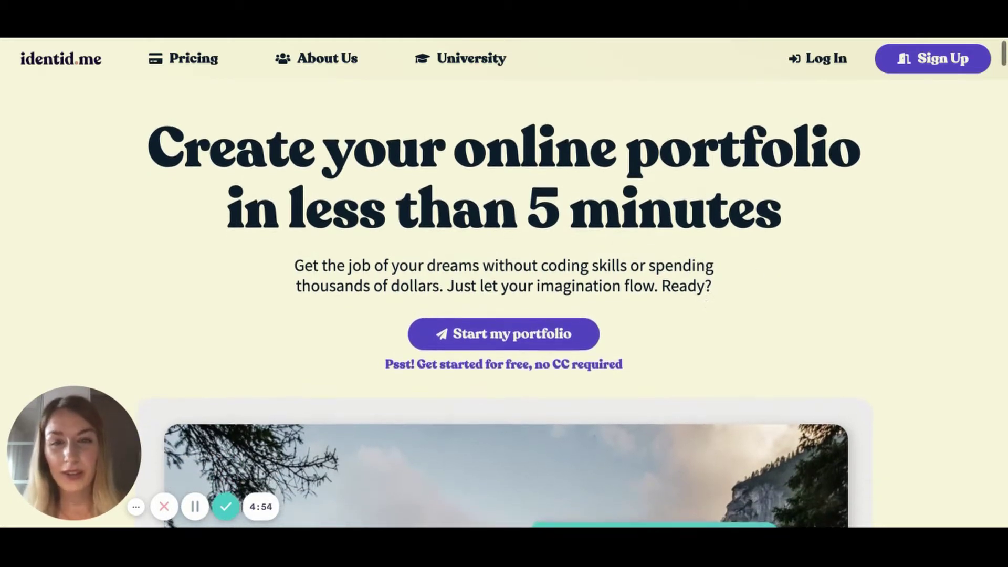
scroll(689, 272, "down", 3)
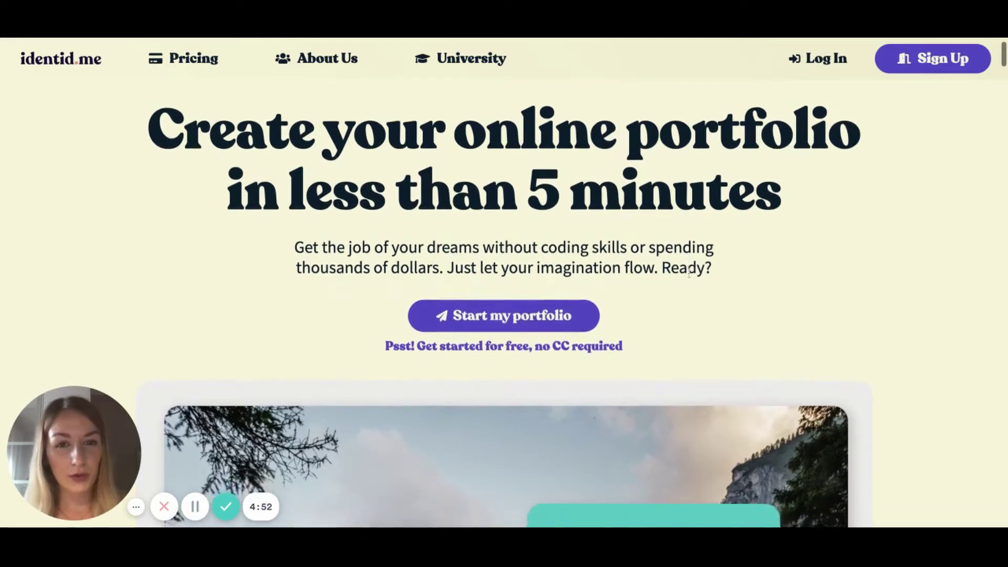
scroll(504, 288, "up", 2)
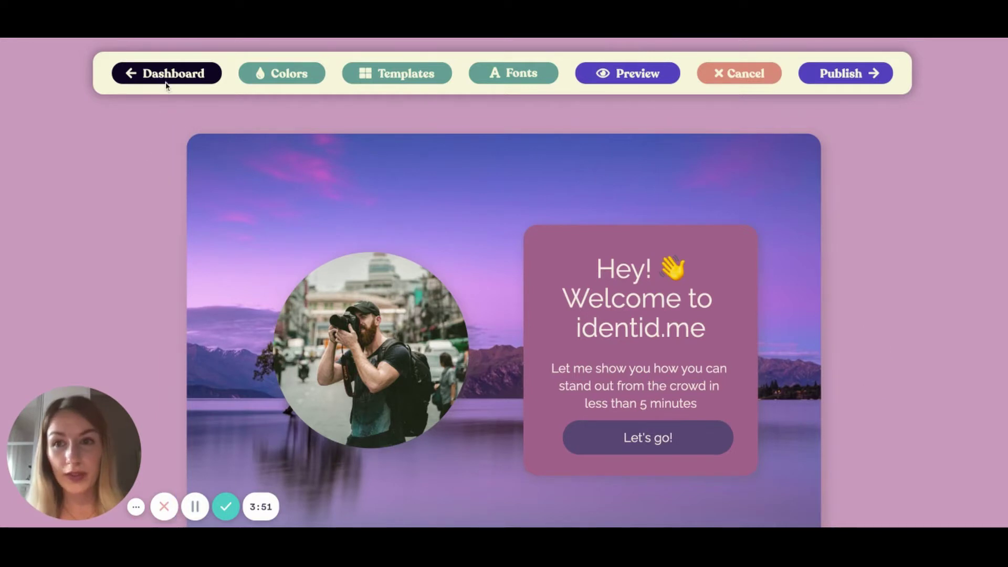
- Try the Traveller, Mysterious and Lightning color themes, and apply the Artist theme to the portfolio
left_click(288, 73)
left_click(491, 387)
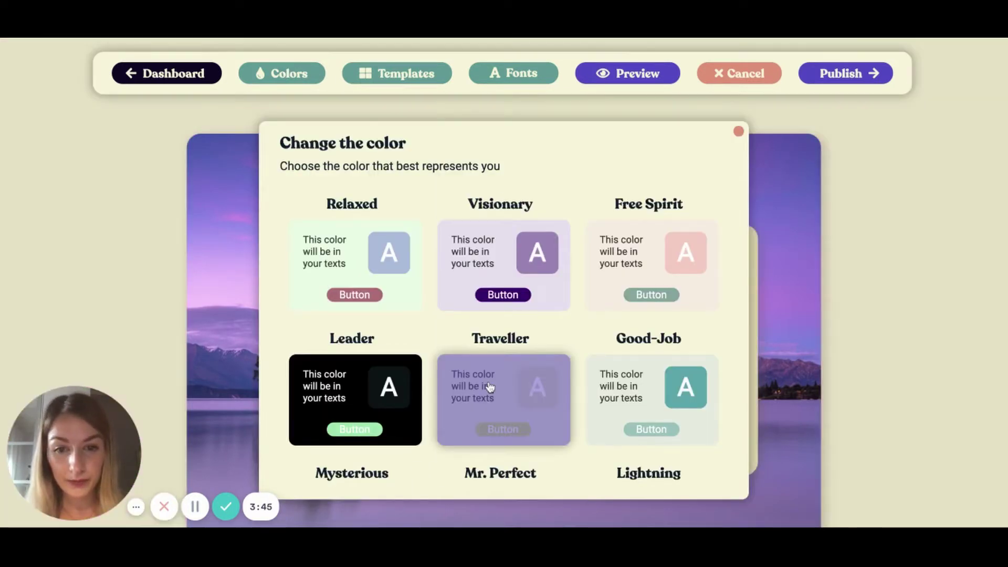
scroll(490, 387, "down", 3)
left_click(353, 382)
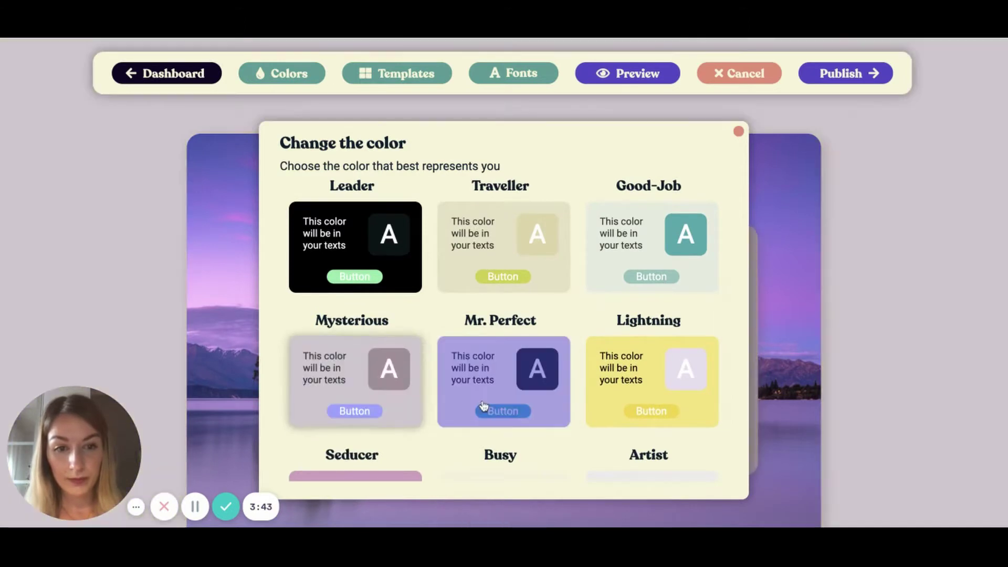
scroll(481, 409, "down", 3)
left_click(648, 257)
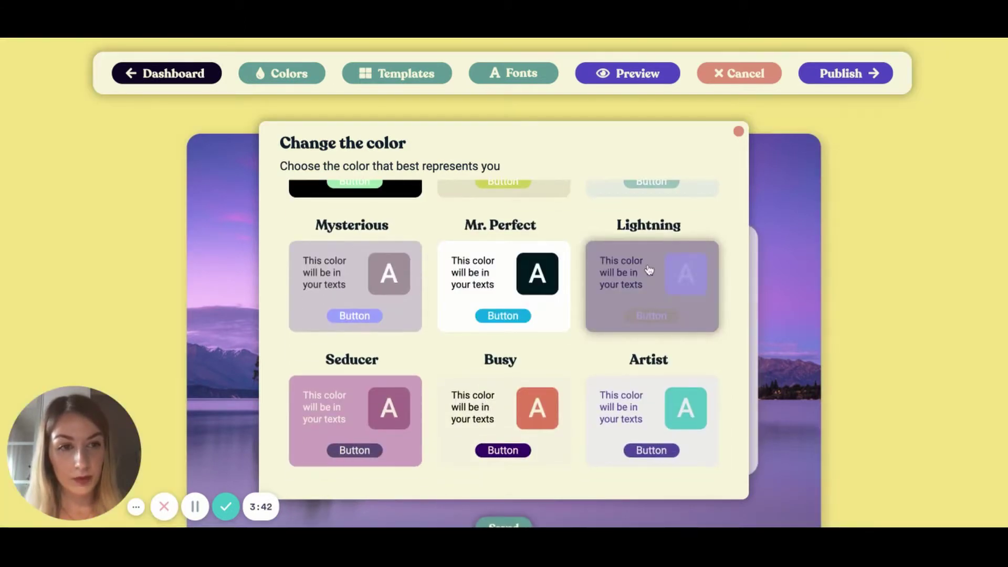
left_click(646, 400)
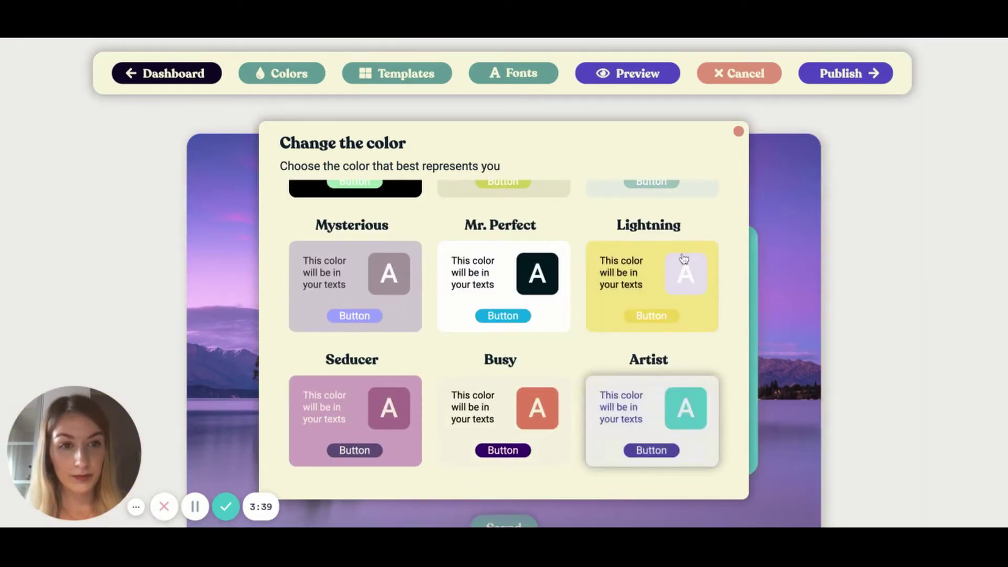
left_click(738, 132)
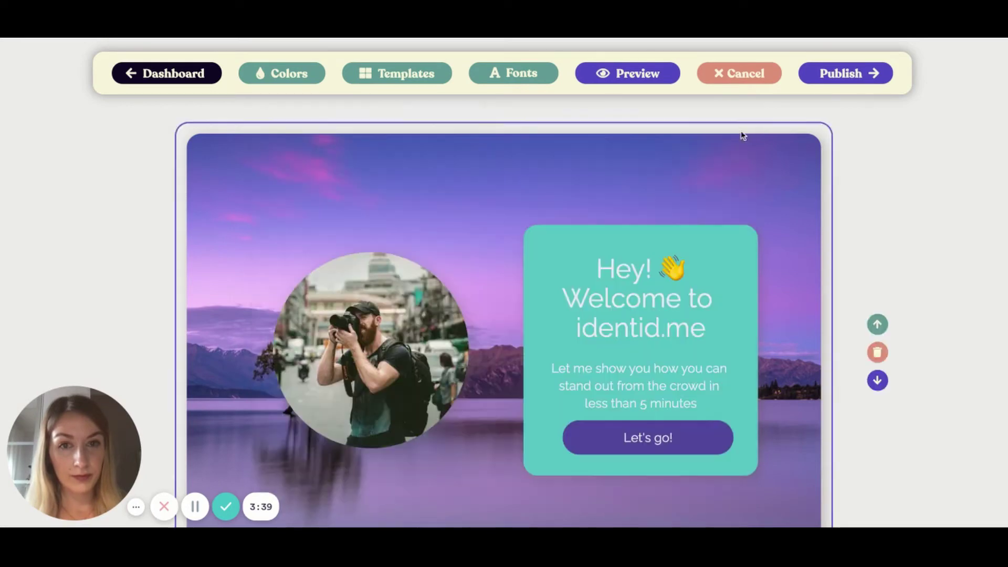
- Change the portfolio's typography to the Marketing Specialist font
left_click(536, 77)
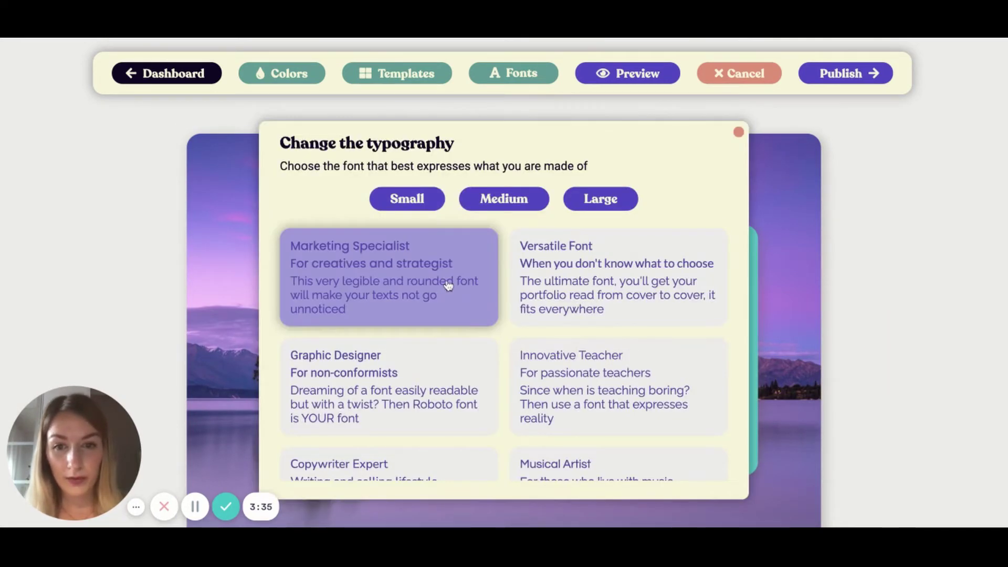
left_click(738, 132)
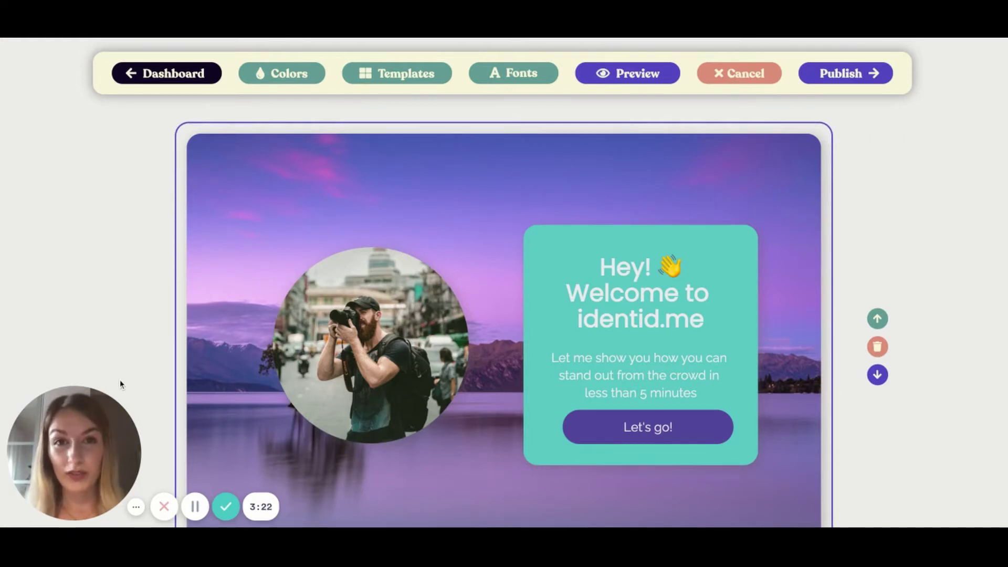
- Add an Experience Block with a photo and career text directly below the intro block
scroll(120, 384, "down", 3)
scroll(119, 384, "down", 1)
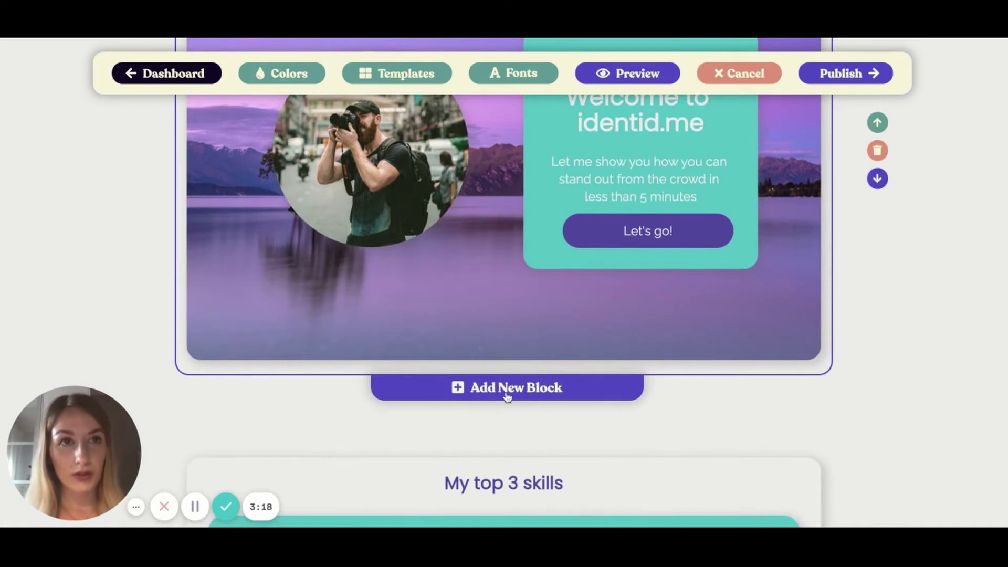
left_click(508, 389)
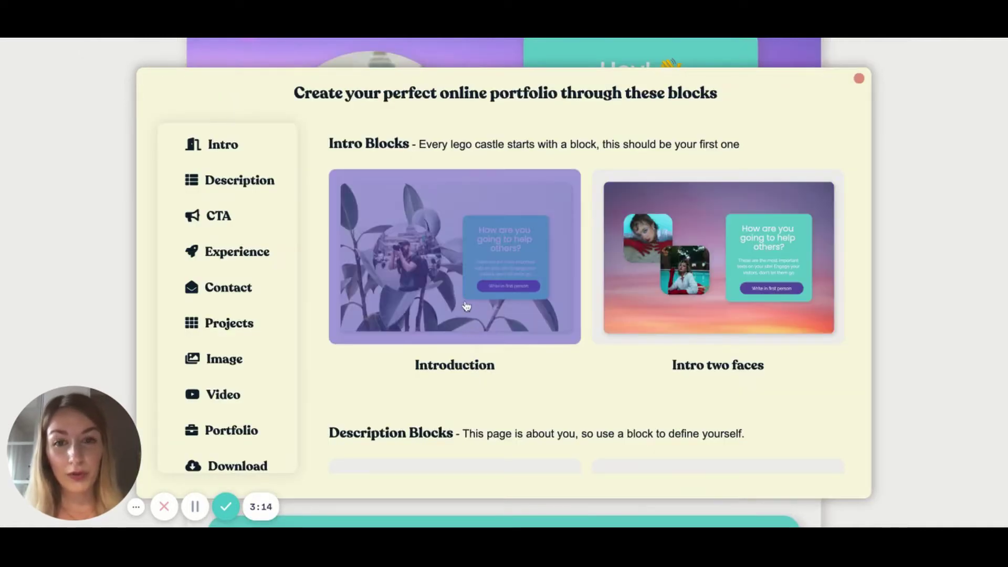
scroll(525, 420, "down", 1)
scroll(525, 417, "down", 4)
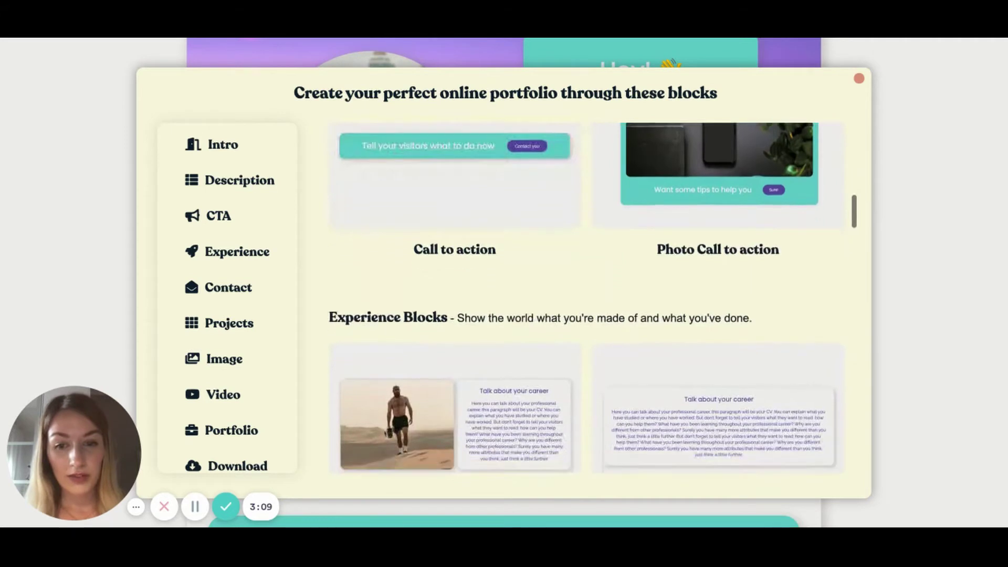
scroll(525, 418, "down", 1)
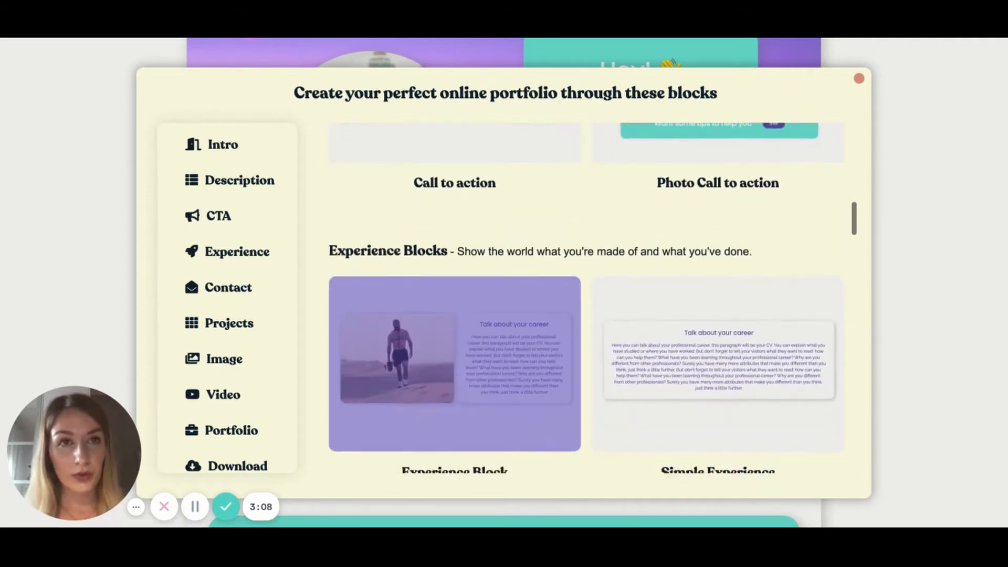
left_click(502, 366)
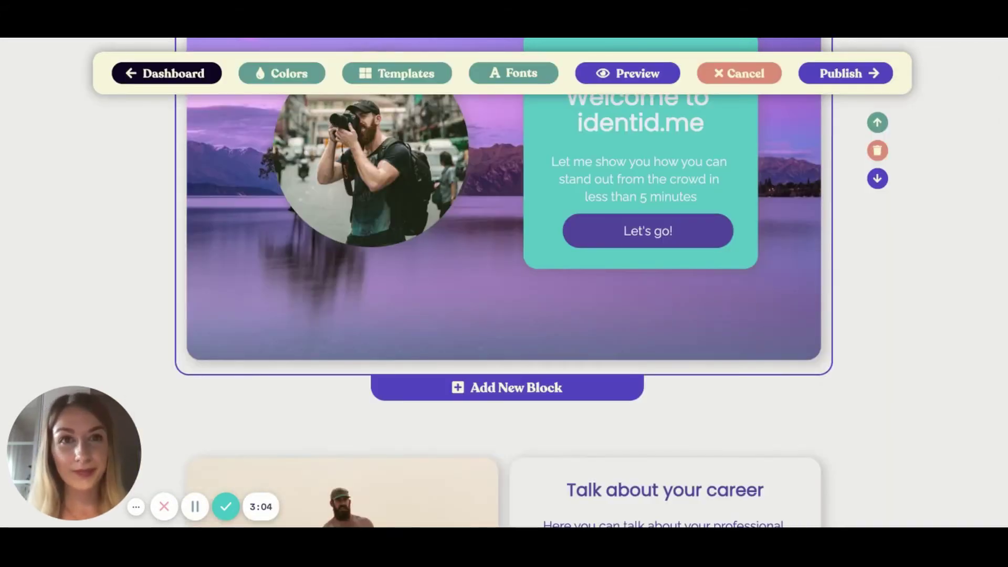
- Select the full text of the career paragraph in the new experience block
scroll(356, 351, "down", 2)
scroll(357, 350, "down", 4)
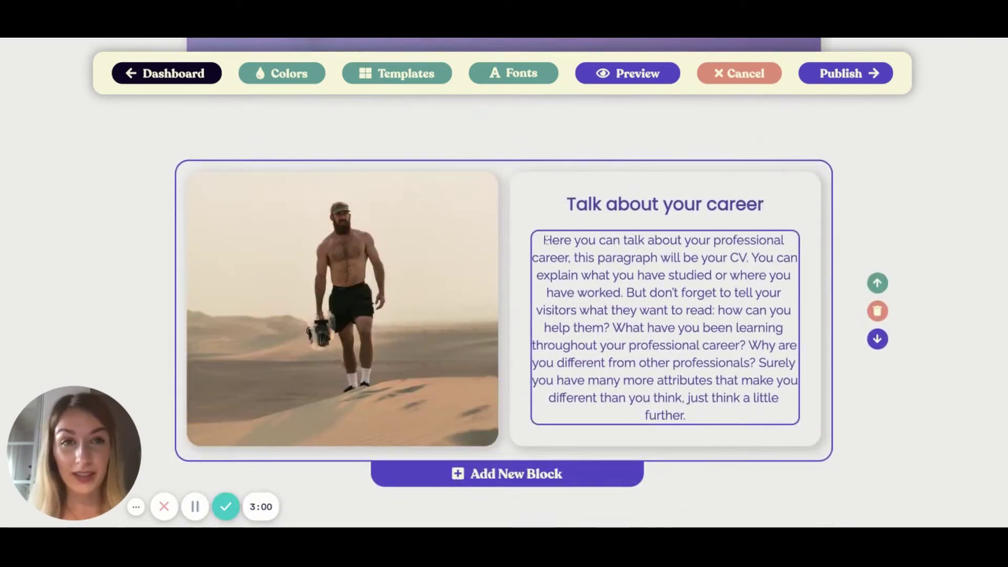
left_click(546, 240)
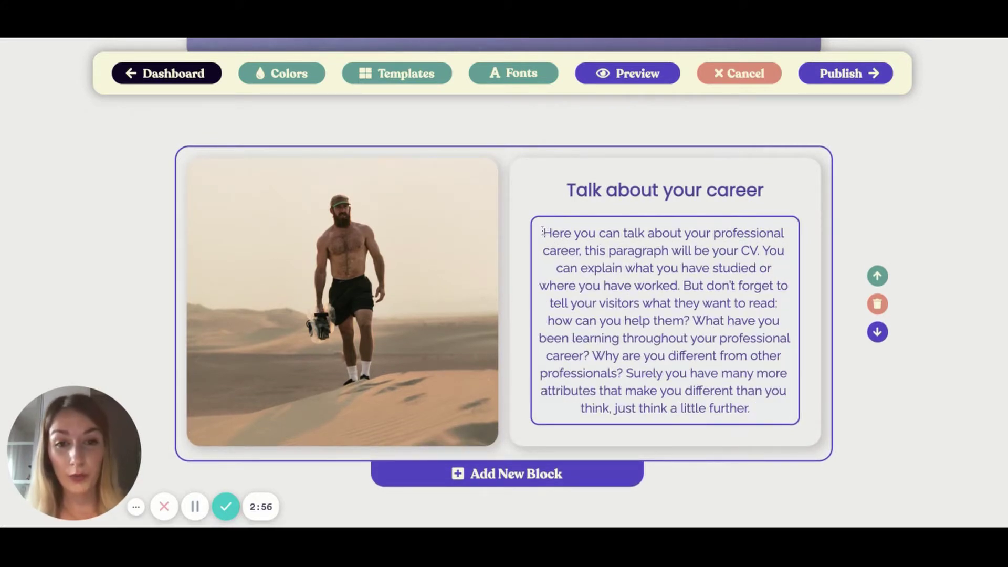
left_click_drag(543, 233, 754, 409)
scroll(779, 241, "down", 1)
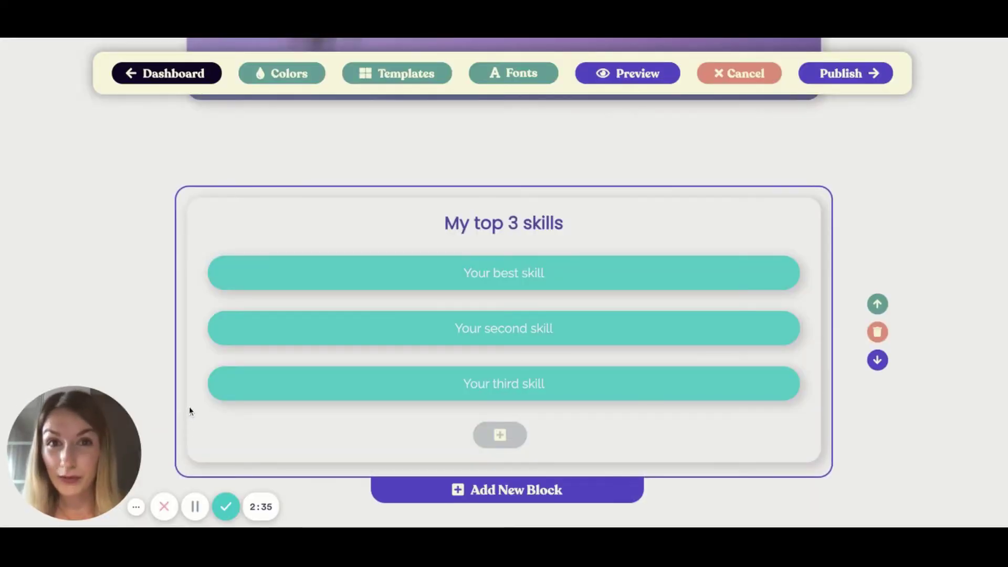
- Replace the intro block's background image with the Unsplash photo of a small boat on a turquoise mountain lake
scroll(130, 342, "up", 1)
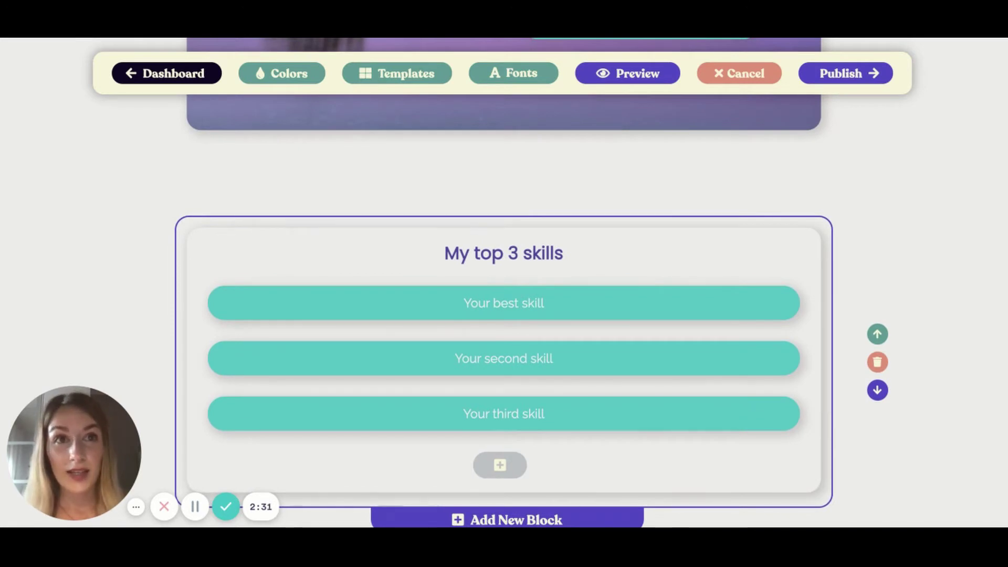
scroll(504, 284, "up", 4)
scroll(504, 284, "up", 5)
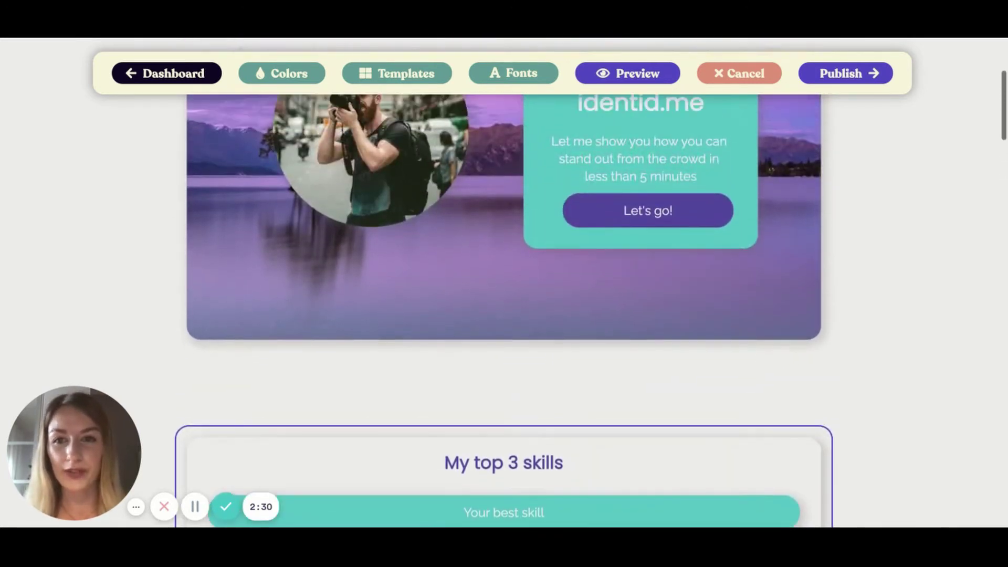
scroll(504, 283, "up", 1)
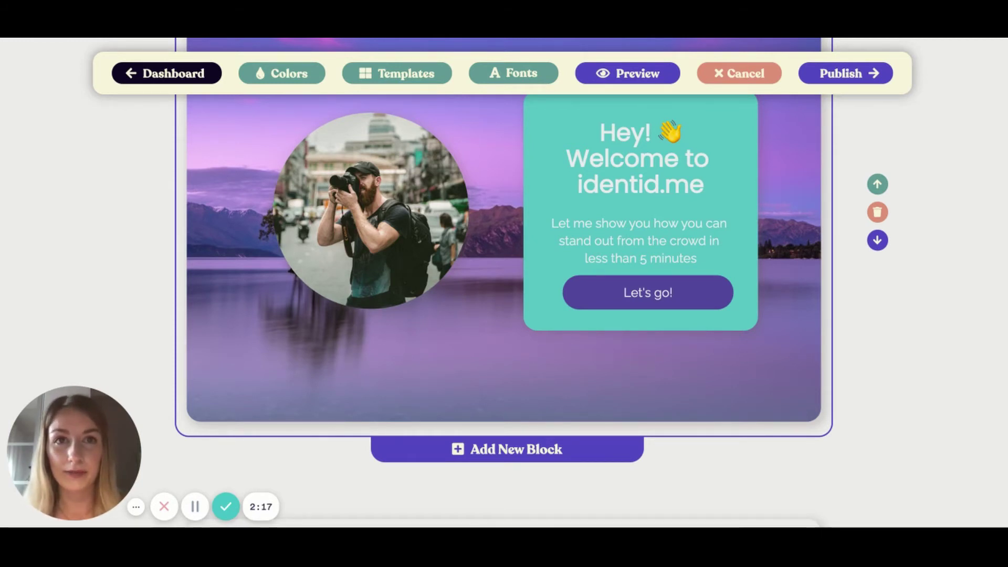
scroll(504, 262, "up", 1)
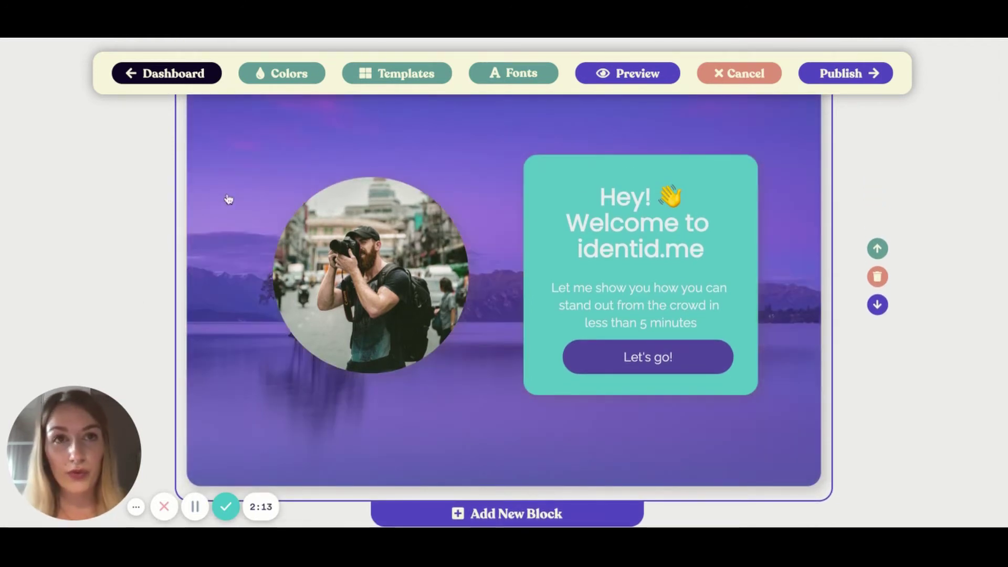
left_click(229, 199)
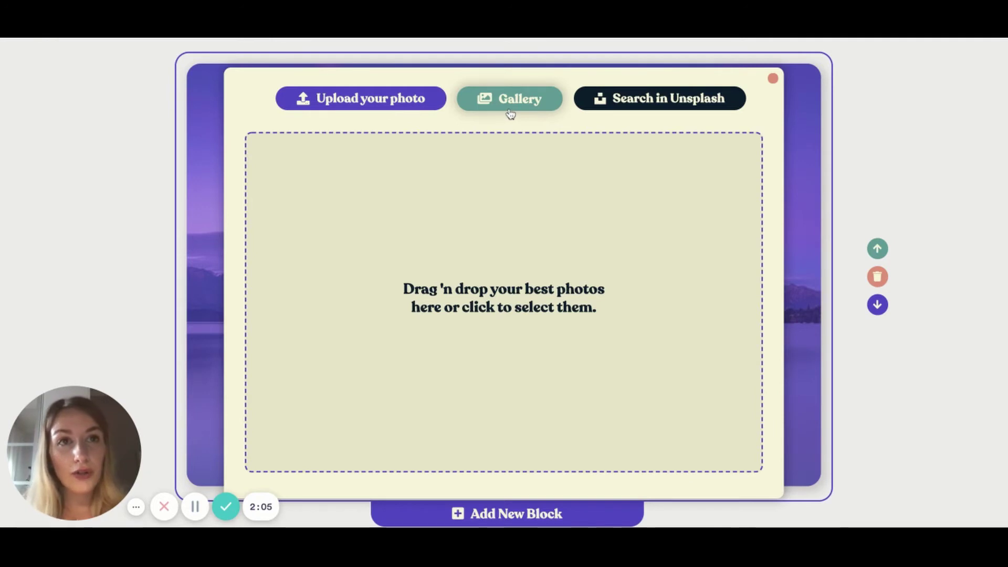
left_click(626, 100)
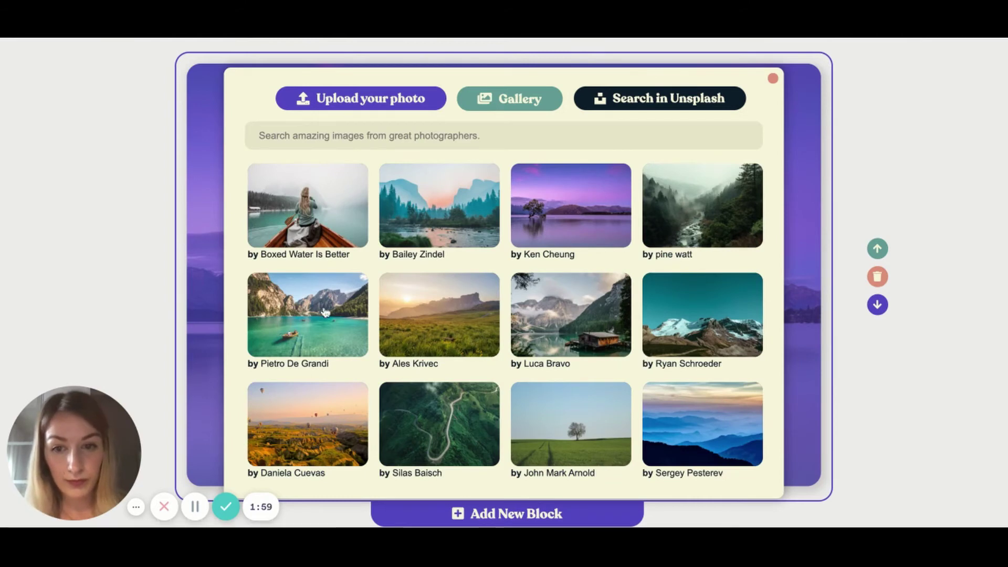
left_click(305, 303)
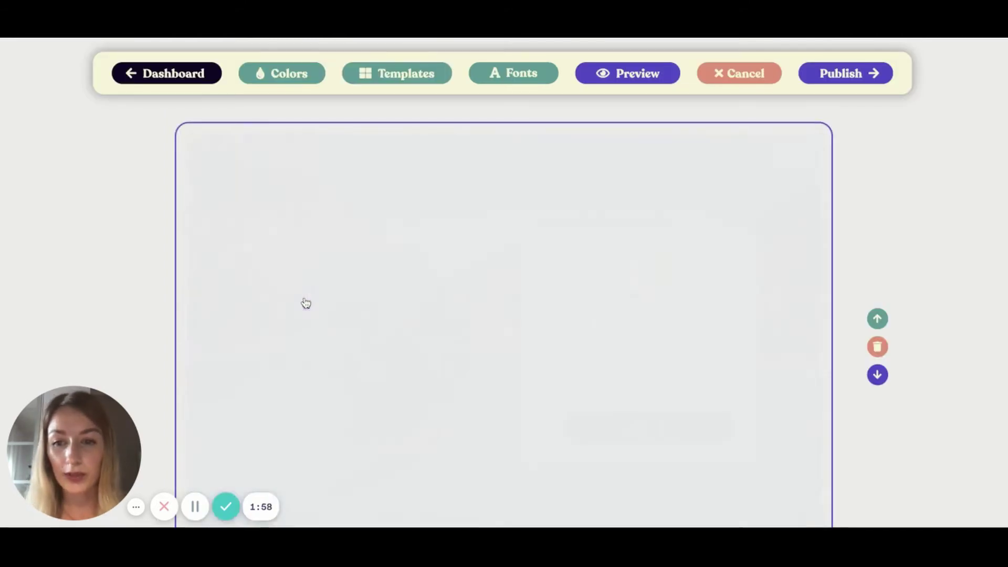
- Compare the previous and current versions of the portfolio and publish the changes
scroll(281, 343, "down", 6)
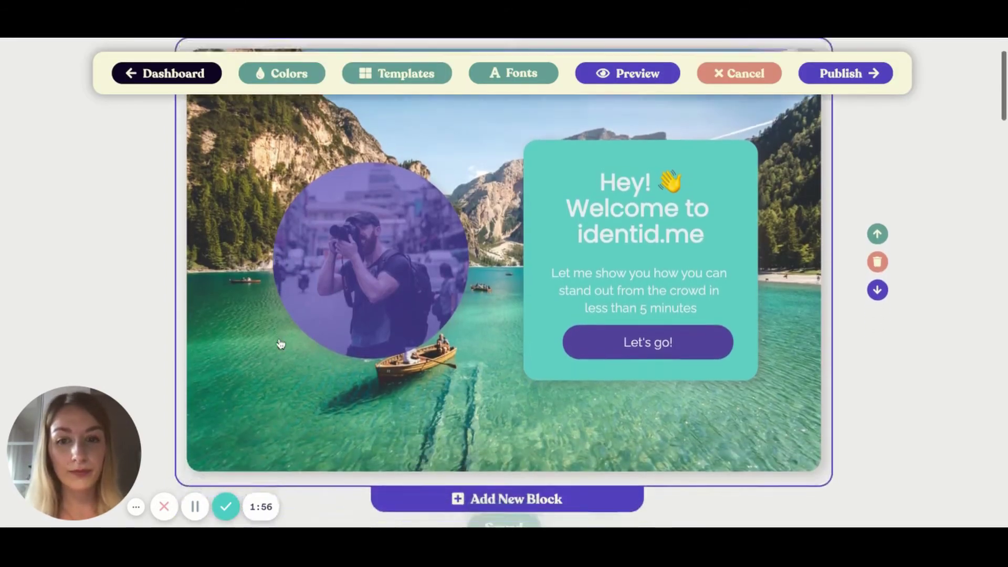
scroll(504, 283, "down", 1)
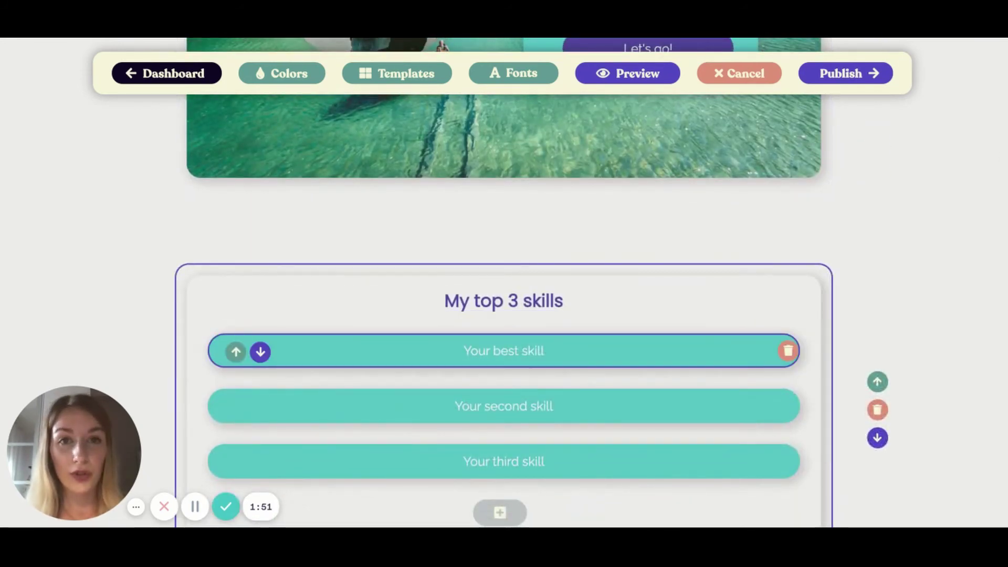
scroll(846, 89, "up", 7)
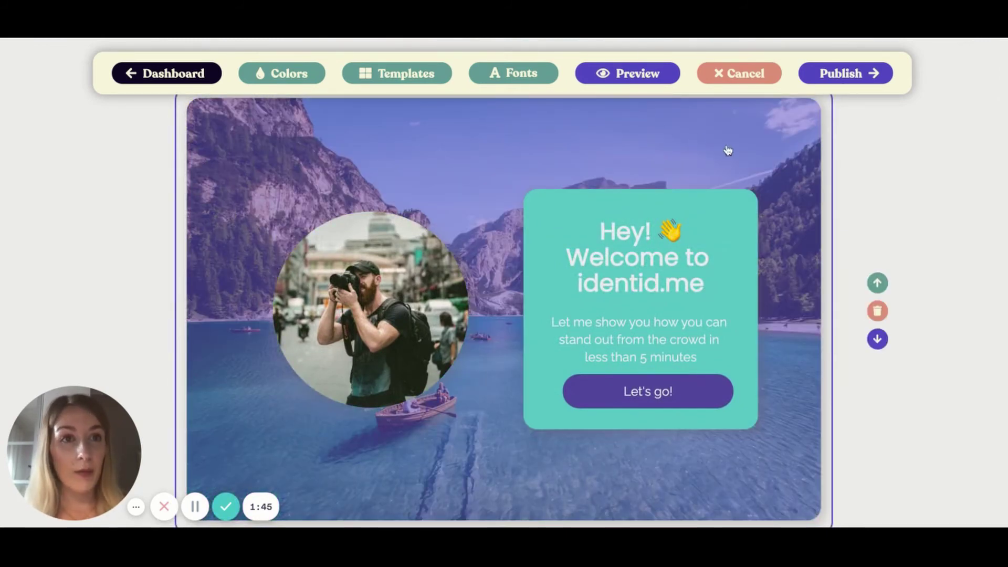
left_click(840, 74)
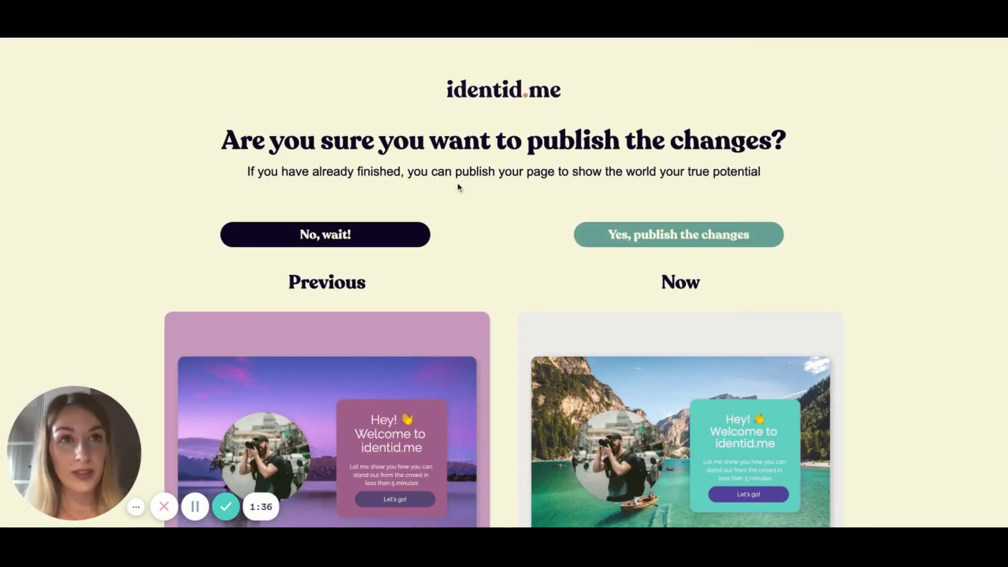
scroll(493, 284, "down", 2)
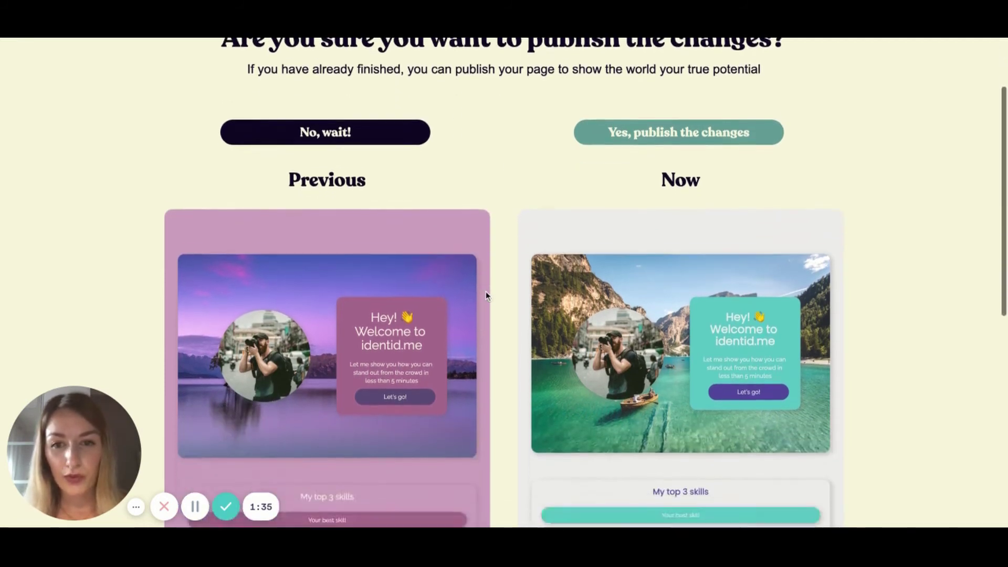
scroll(382, 349, "down", 5)
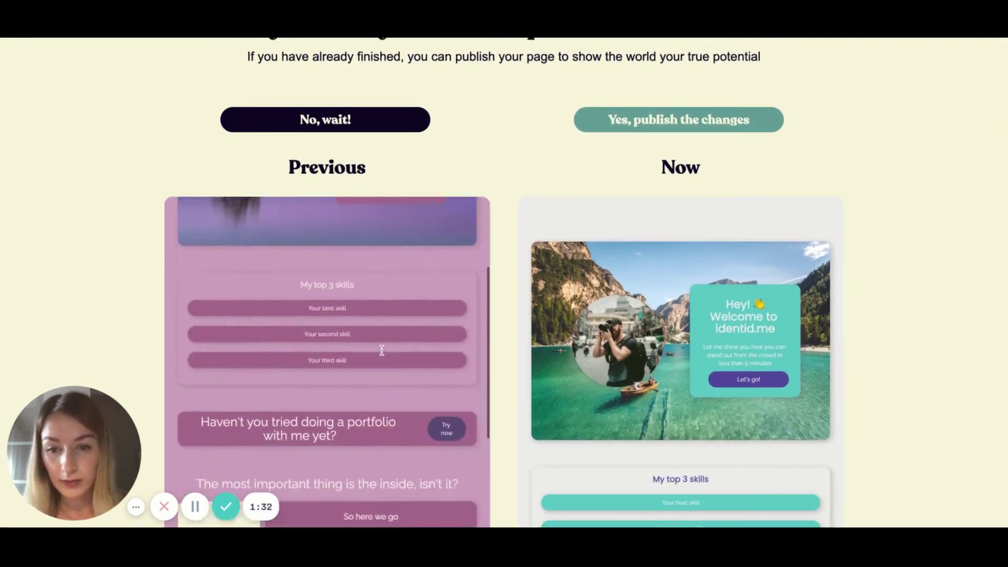
scroll(665, 331, "down", 4)
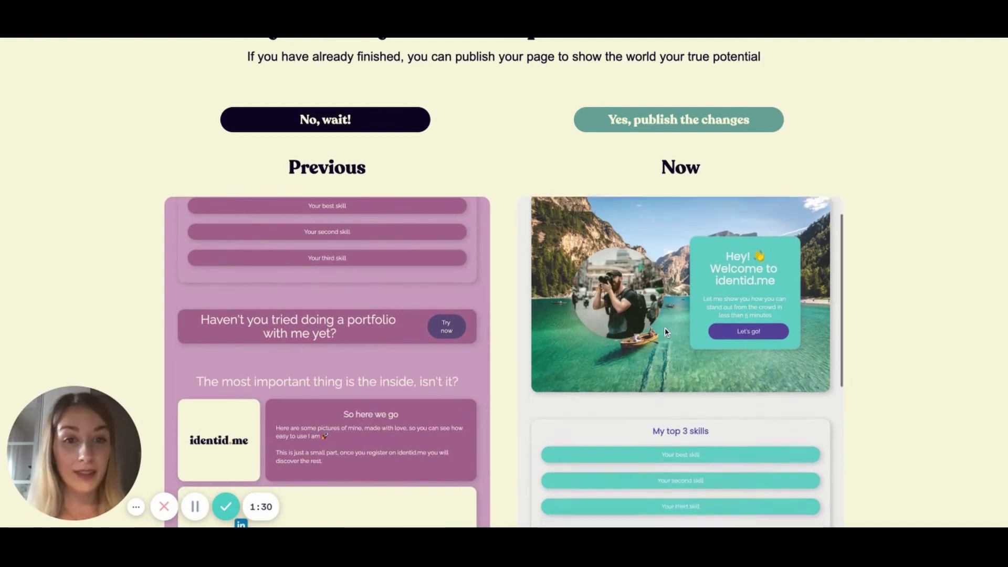
scroll(665, 331, "down", 4)
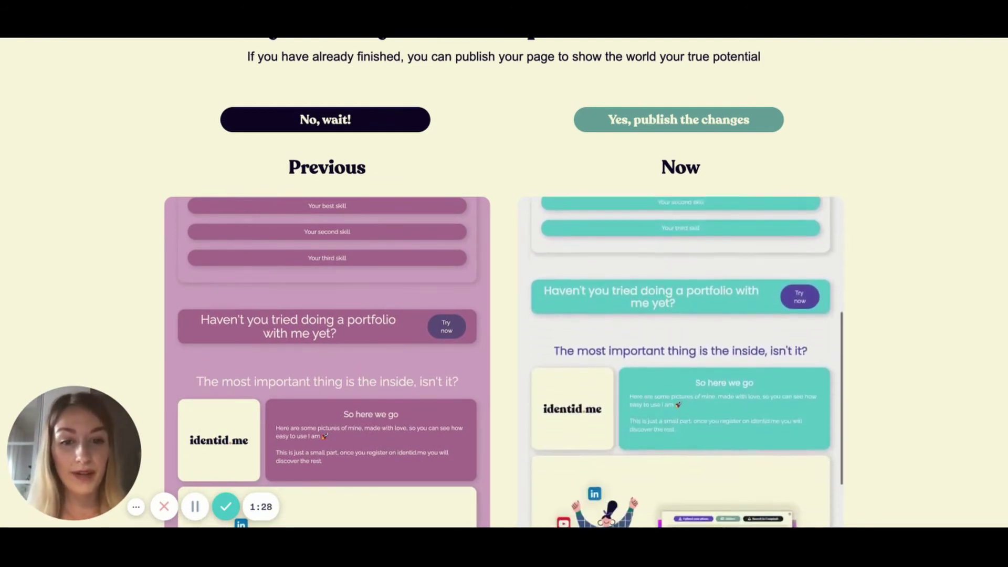
scroll(370, 326, "down", 1)
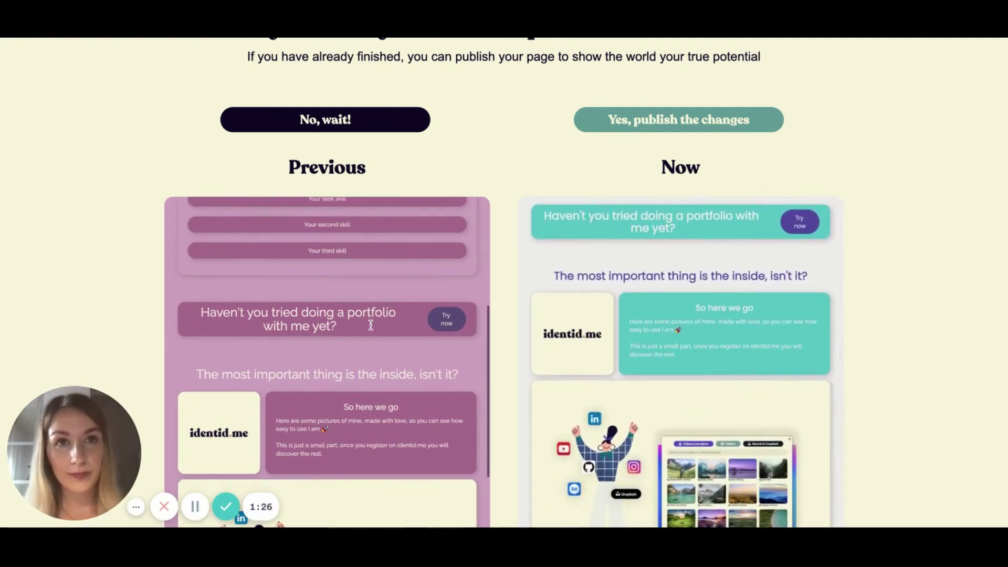
left_click(596, 129)
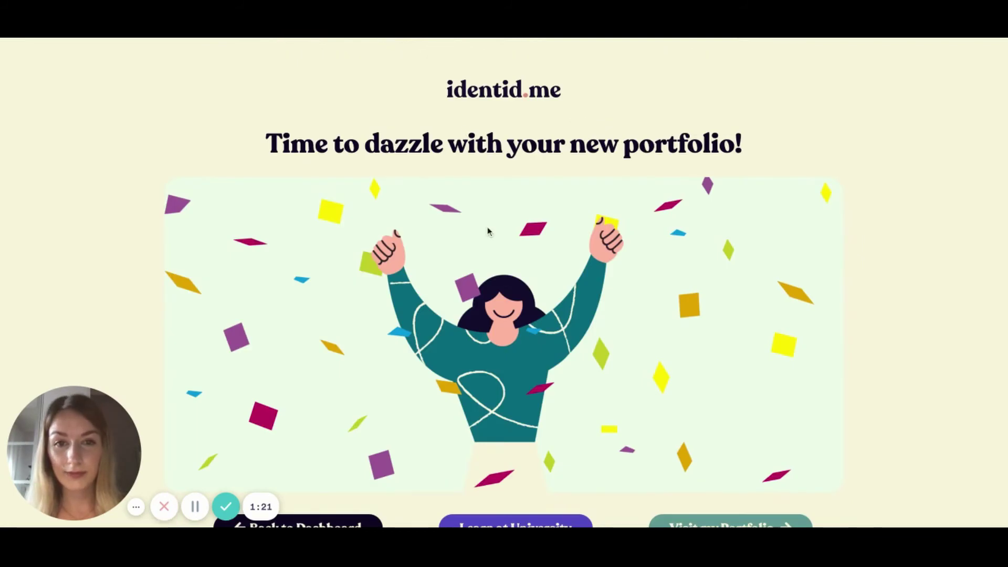
- Return to the dashboard and review the portfolio preview, the URL and account settings, and the identid.me University section
scroll(488, 231, "down", 3)
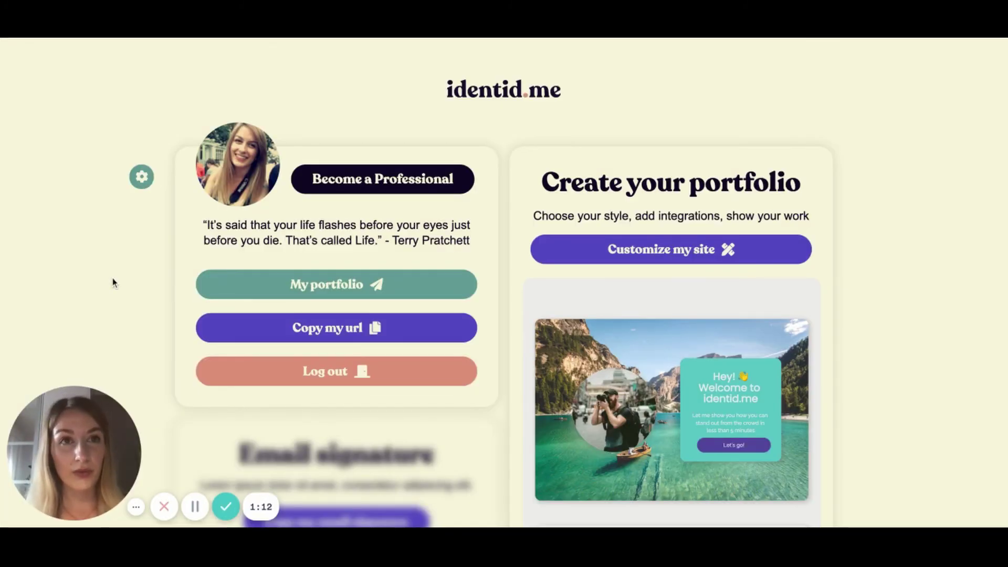
scroll(126, 309, "down", 3)
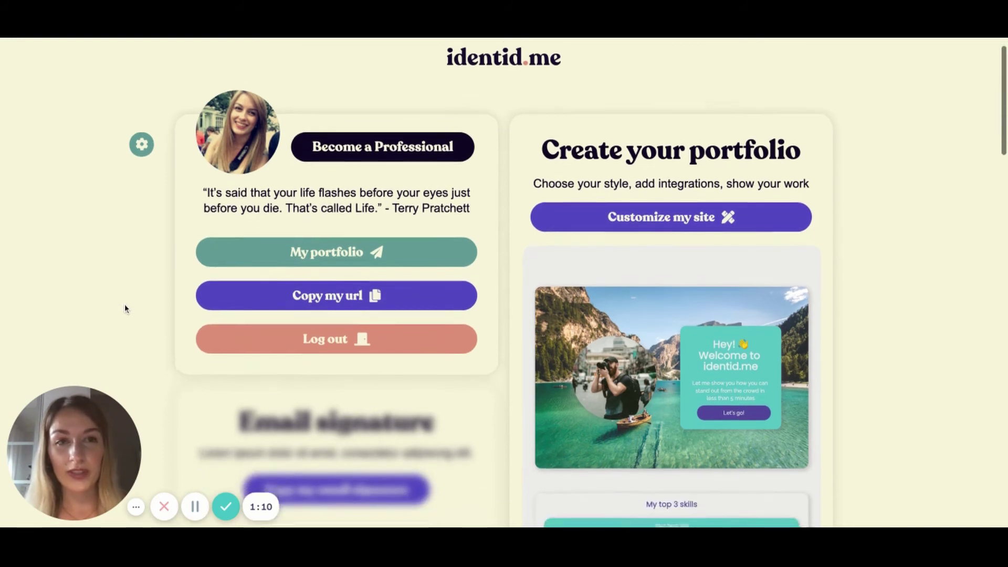
scroll(126, 308, "down", 10)
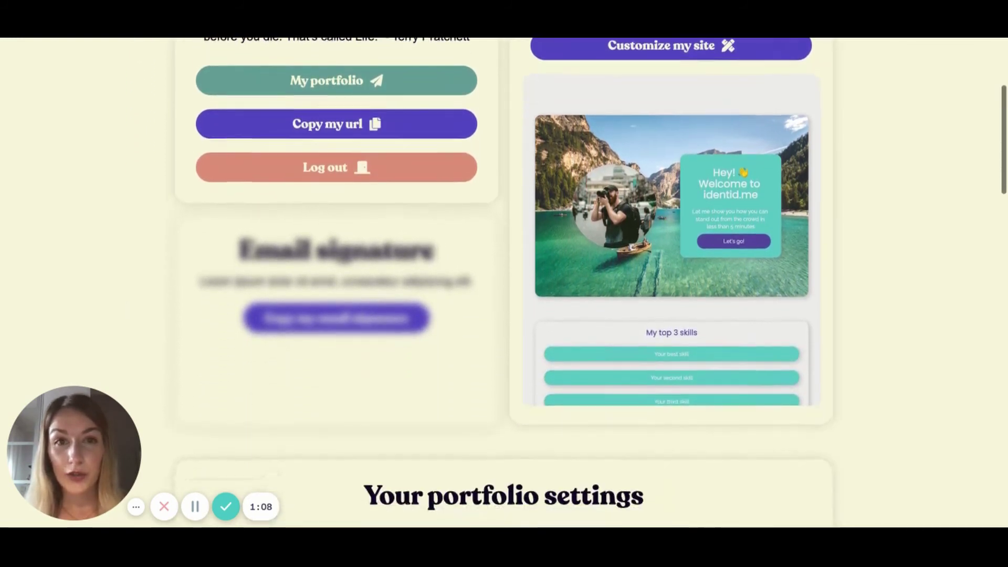
scroll(234, 244, "down", 4)
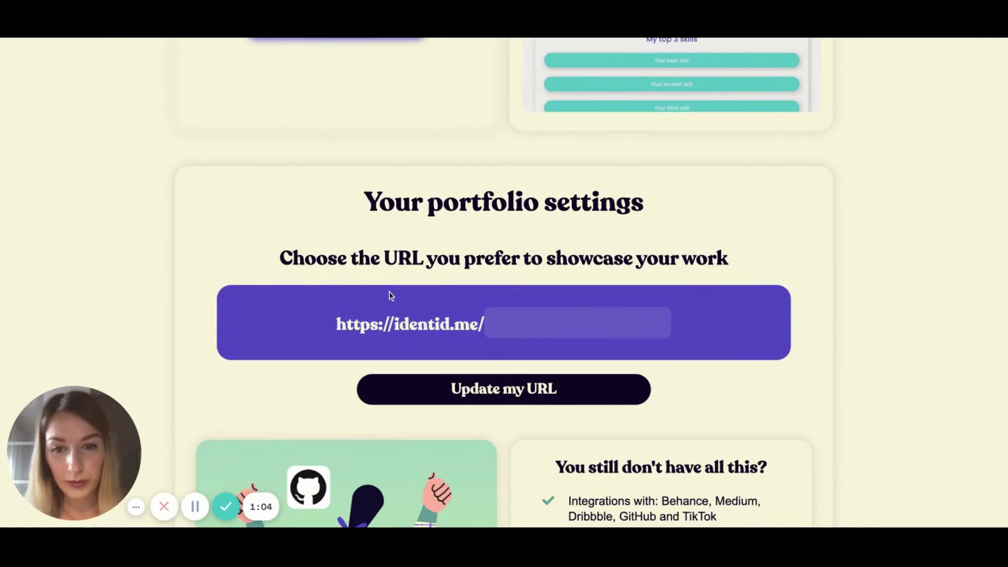
scroll(244, 304, "down", 11)
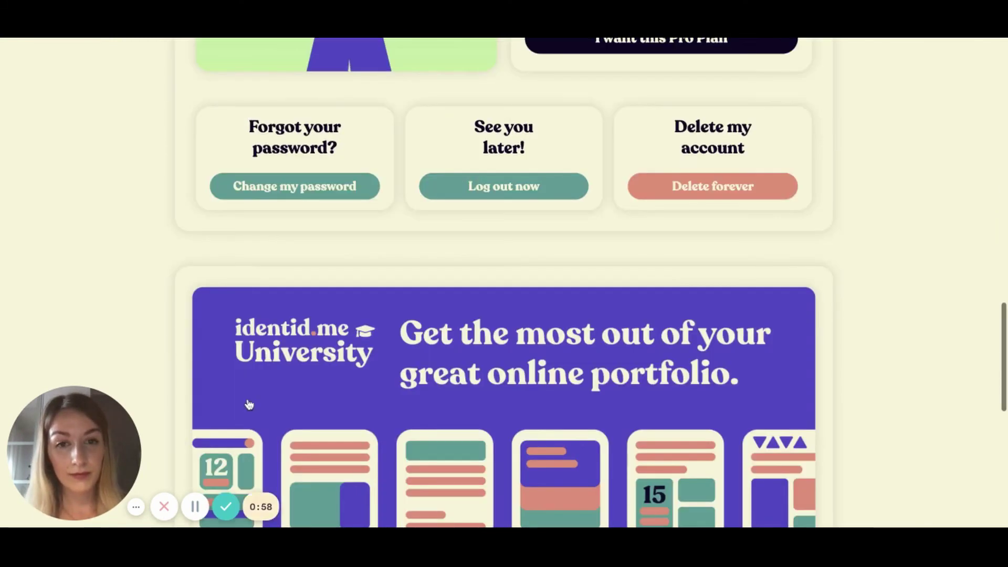
scroll(257, 429, "down", 4)
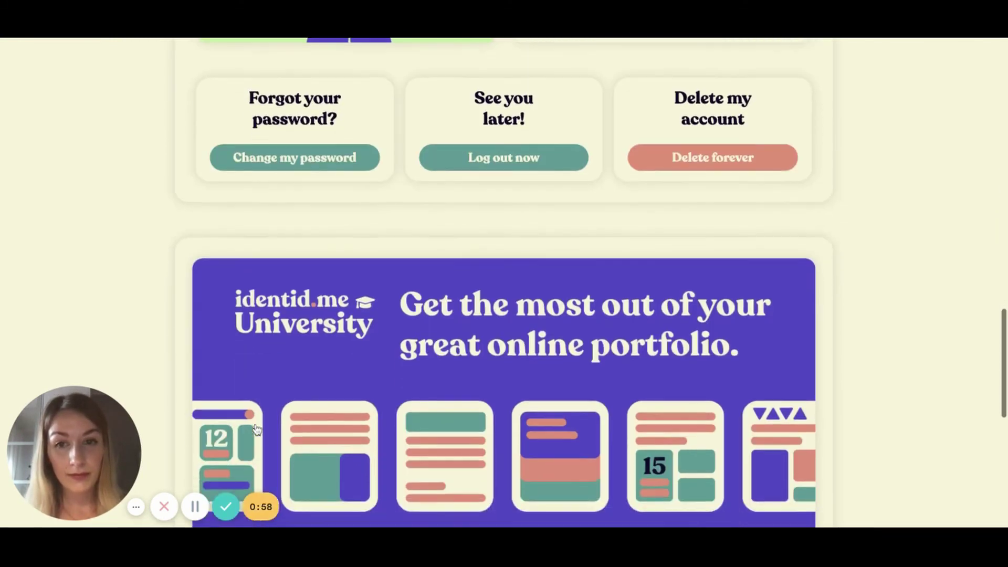
scroll(256, 429, "down", 3)
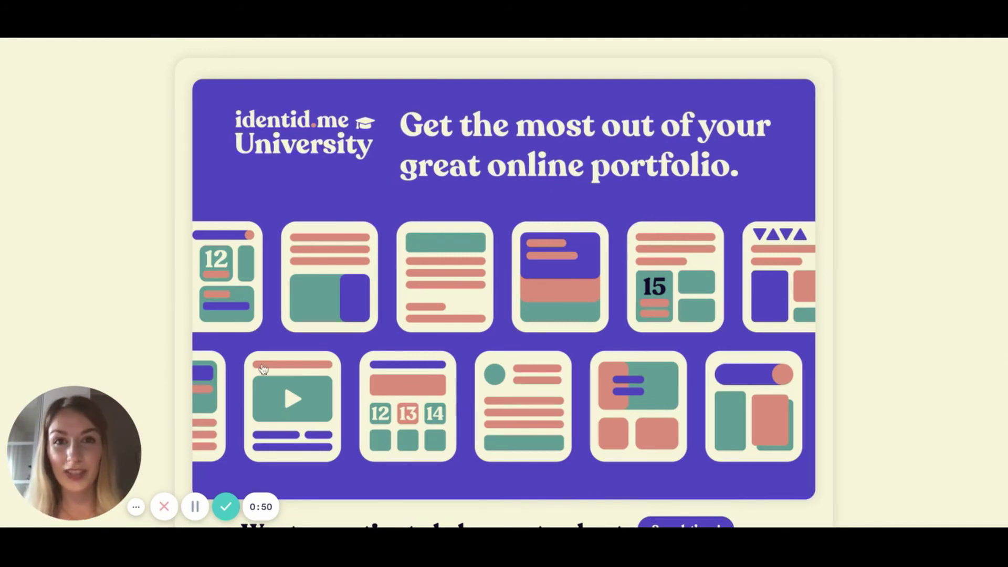
scroll(261, 371, "down", 1)
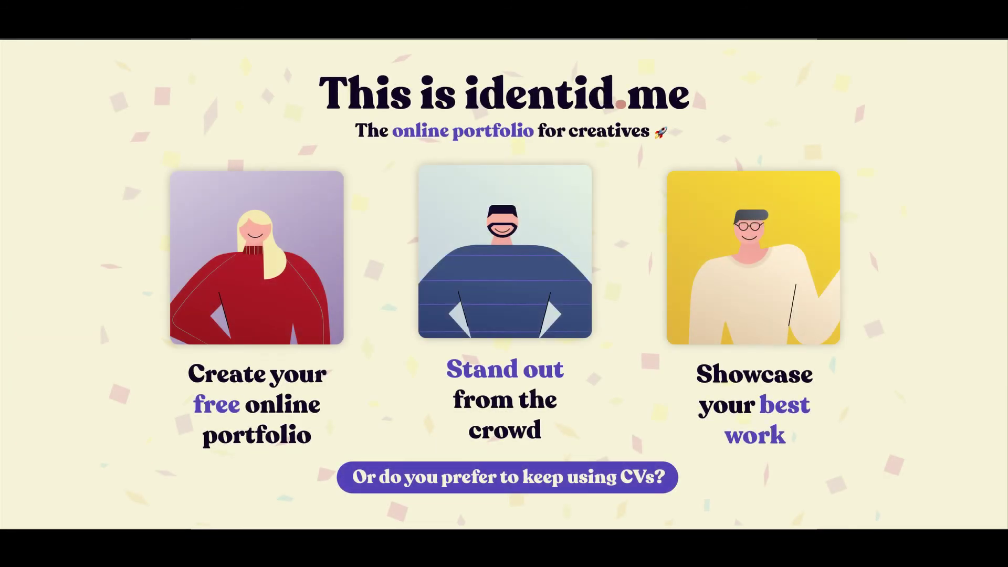